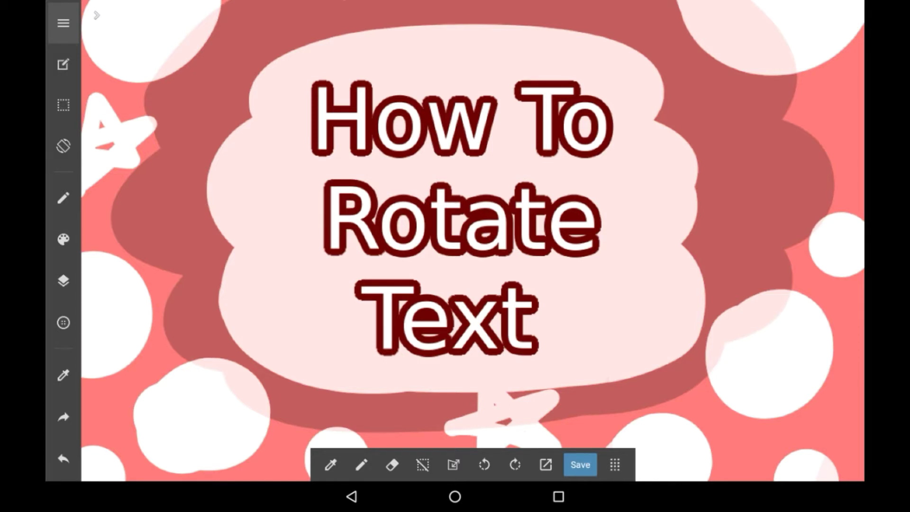
scroll(473, 242, "down", 3)
scroll(473, 242, "up", 5)
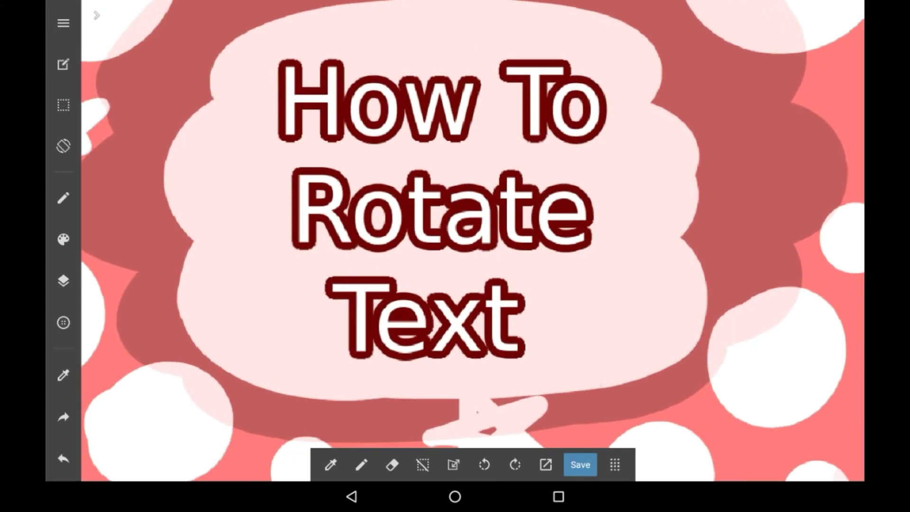
scroll(473, 242, "down", 2)
scroll(472, 242, "down", 2)
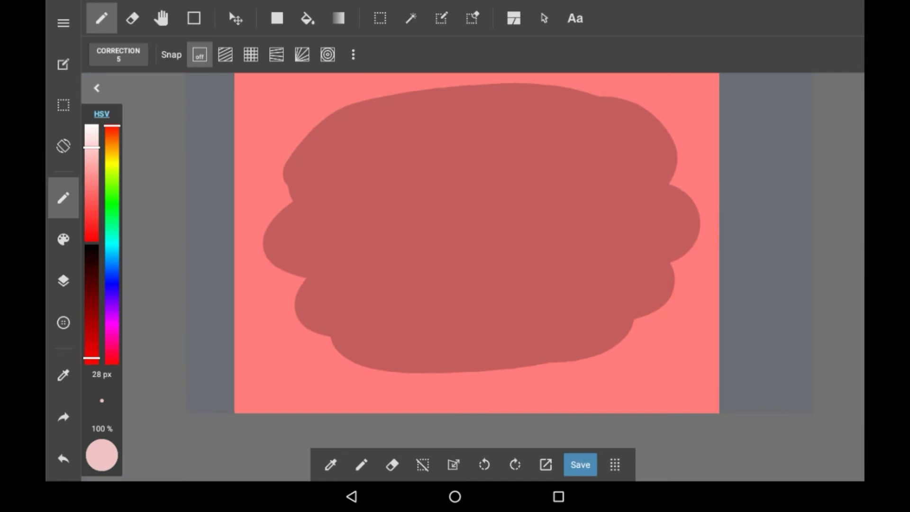
scroll(558, 200, "up", 1)
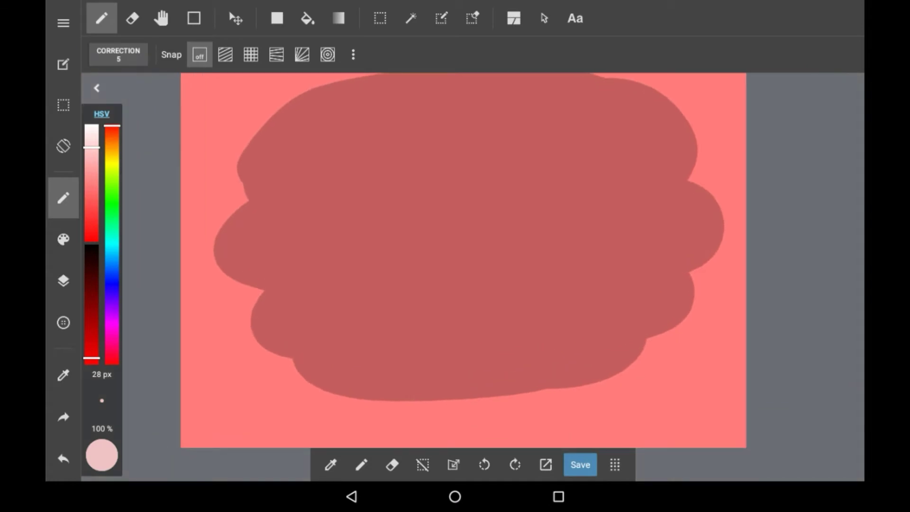
- Place the text 'wah' on the canvas and drag it to the dark red blob's centre
left_click(575, 18)
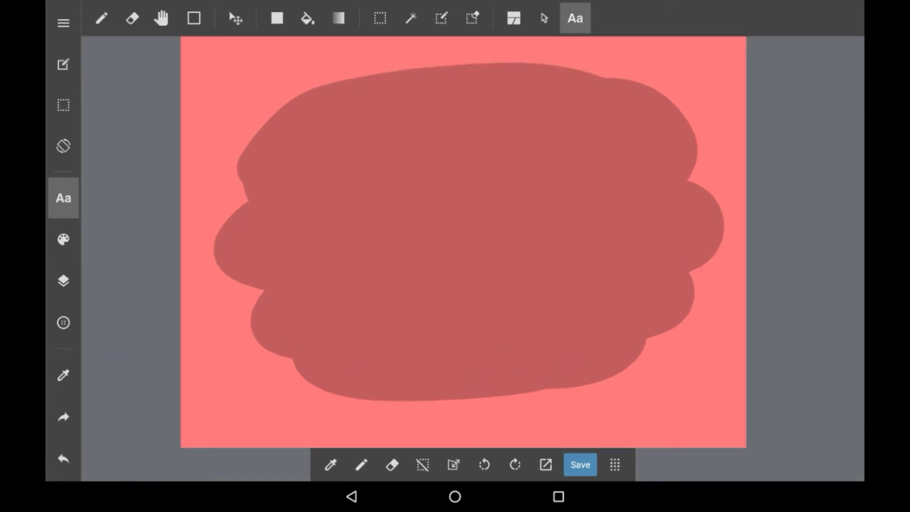
left_click(462, 235)
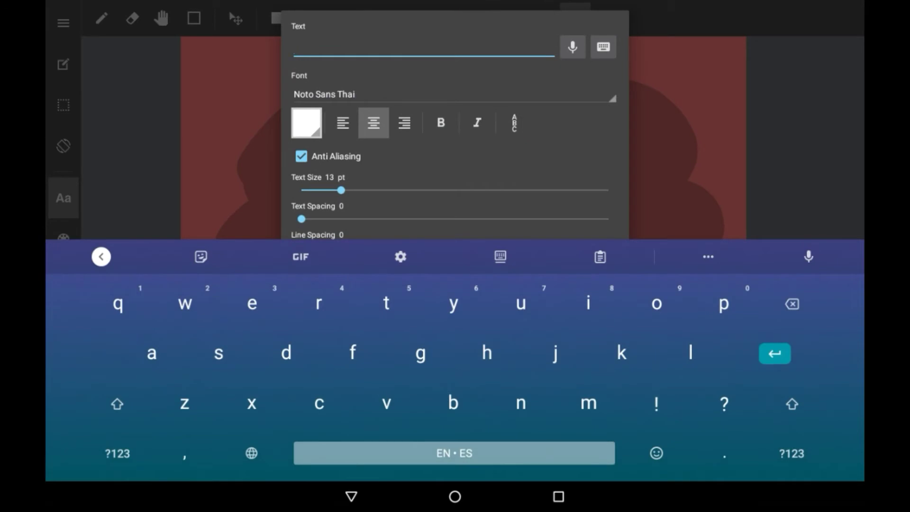
type("wah")
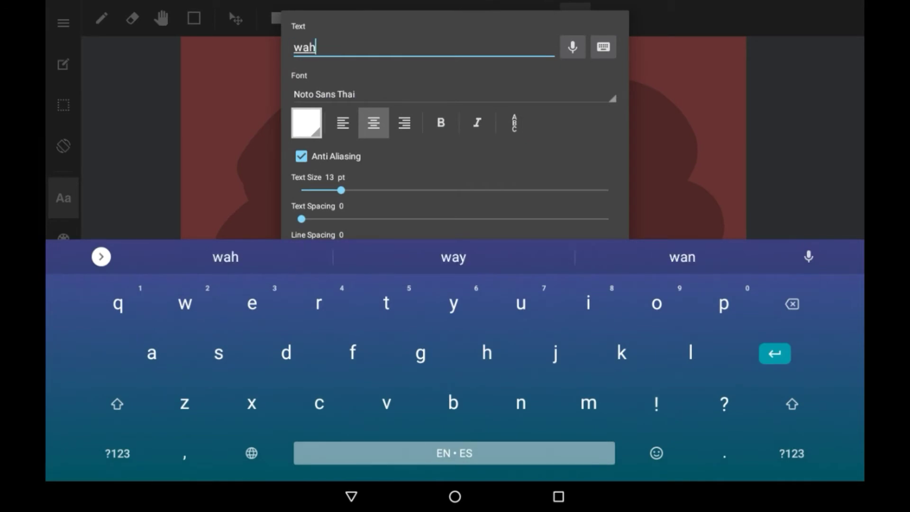
left_click(351, 496)
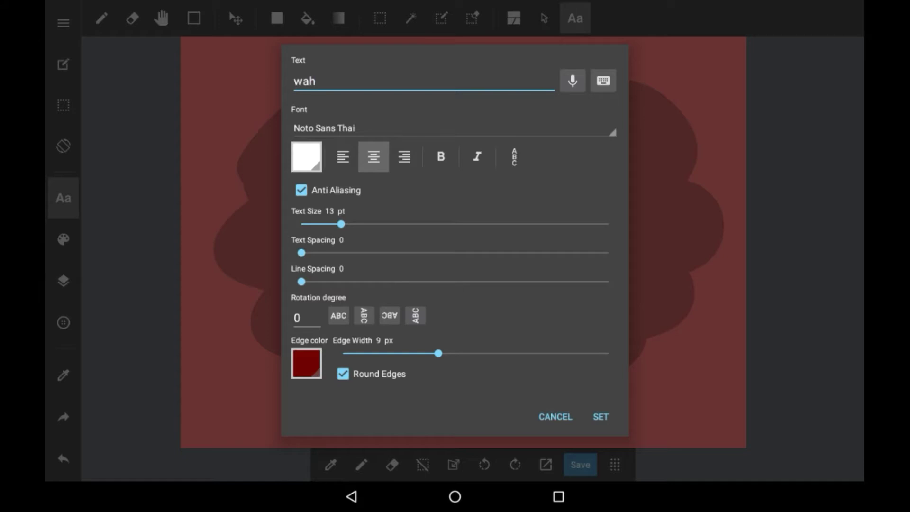
left_click(602, 416)
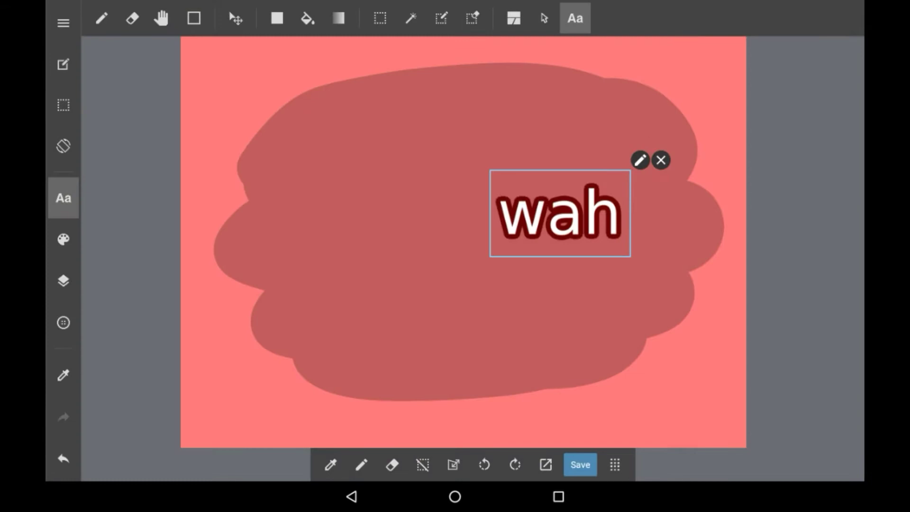
mouse_move(560, 214)
left_mouse_down()
mouse_move(479, 157)
mouse_move(470, 204)
left_mouse_up()
scroll(463, 214, "up", 2)
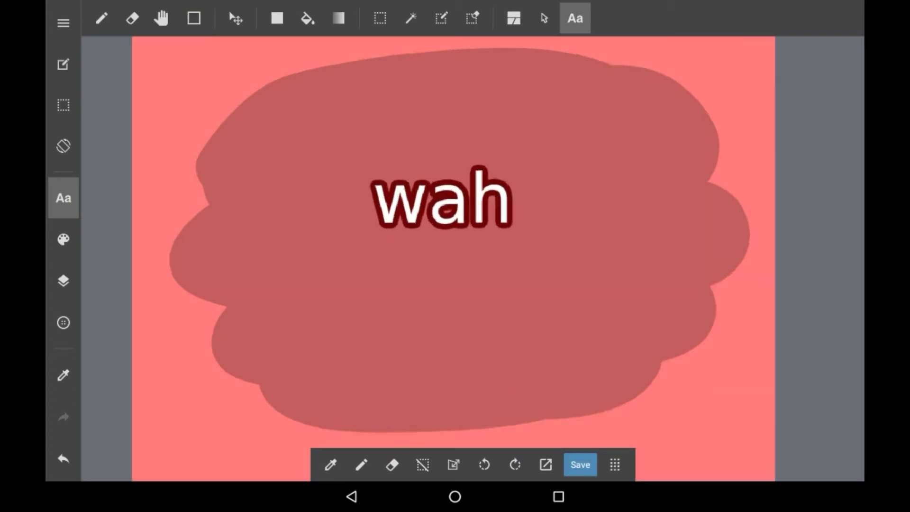
scroll(463, 214, "up", 3)
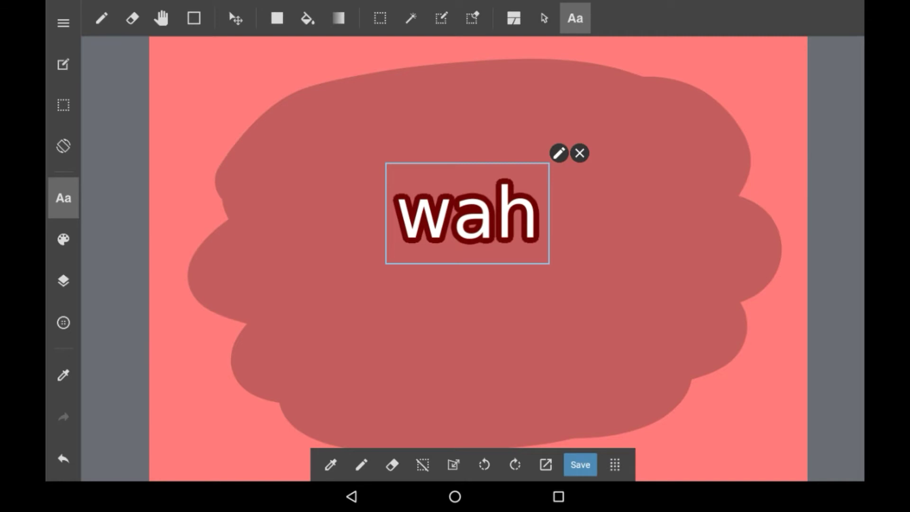
- Reopen the 'wah' text settings and set its rotation degree to 90
left_click(559, 153)
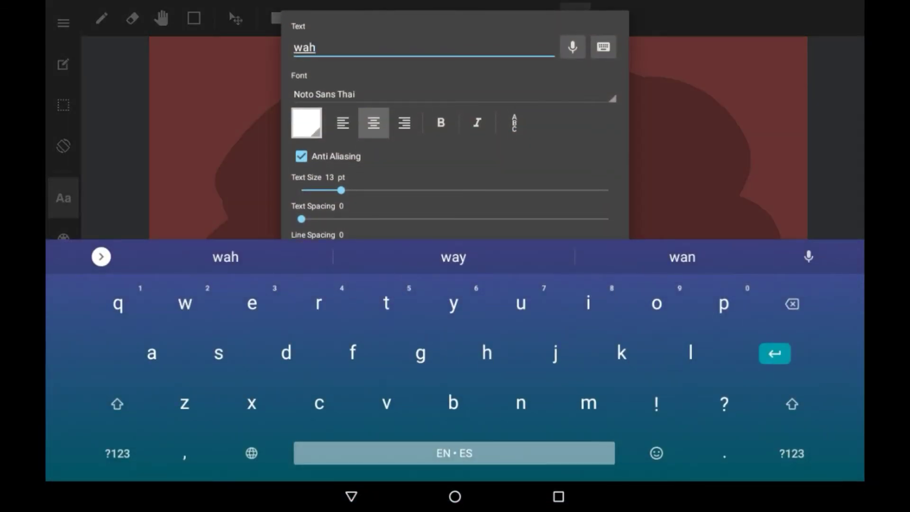
left_click(352, 497)
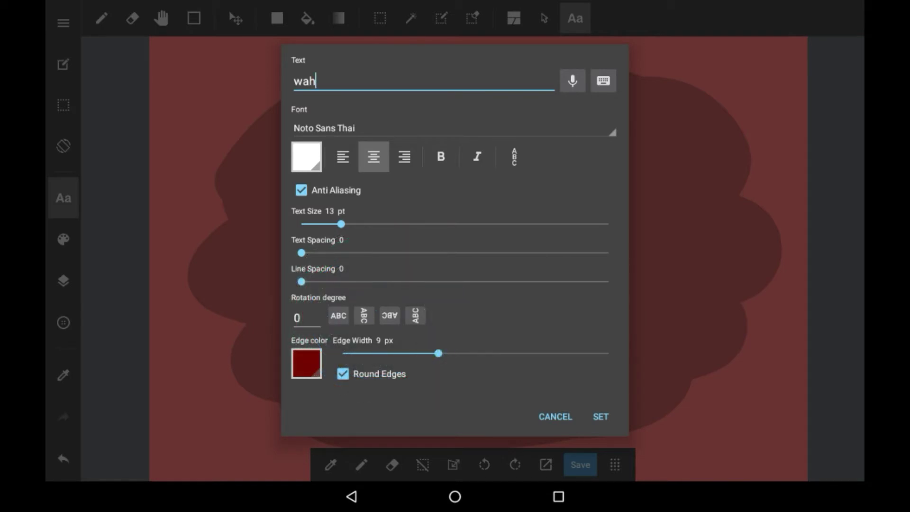
left_click(365, 316)
left_click(391, 316)
left_click(364, 316)
- Apply the 90-degree rotation, then rotate the 'wah' text to 180 degrees
left_click(601, 416)
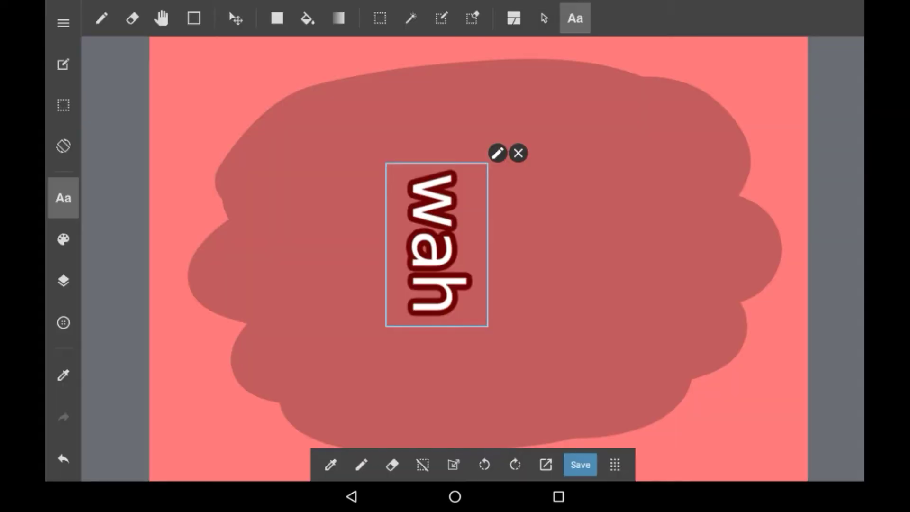
left_click(497, 154)
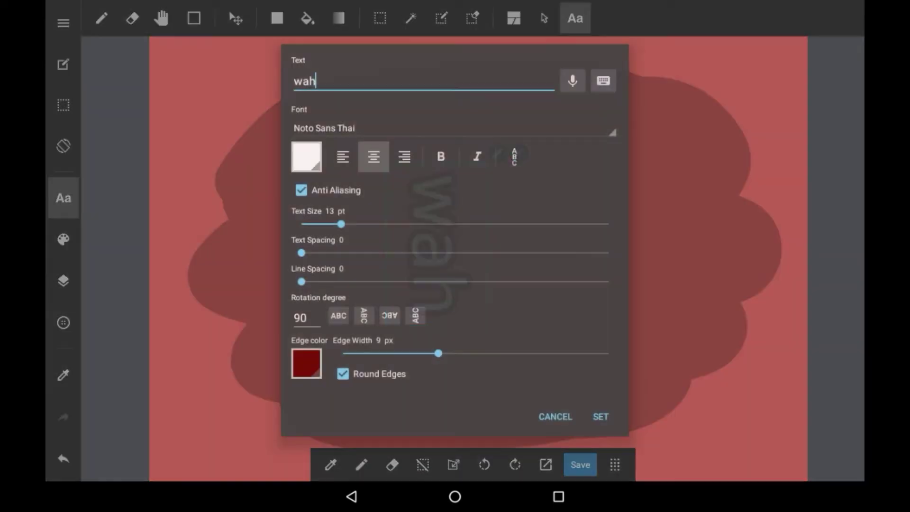
left_click(352, 496)
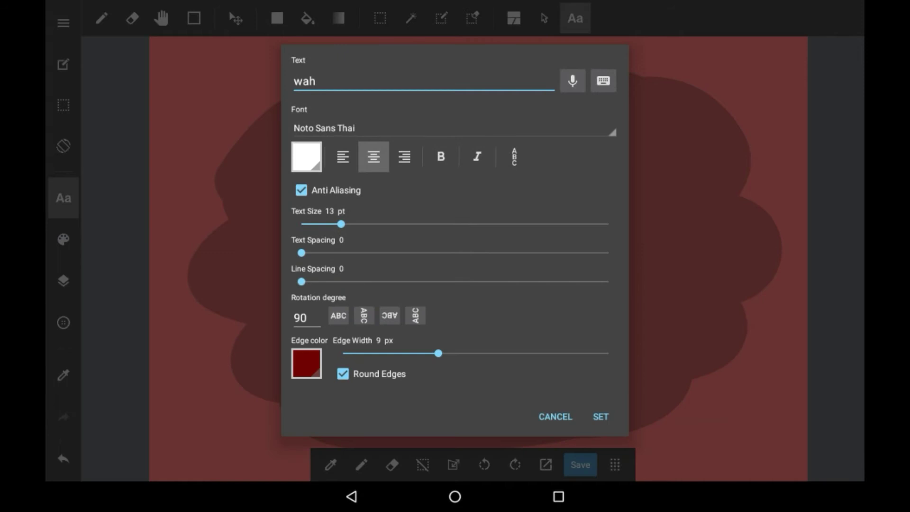
left_click(390, 315)
left_click(602, 417)
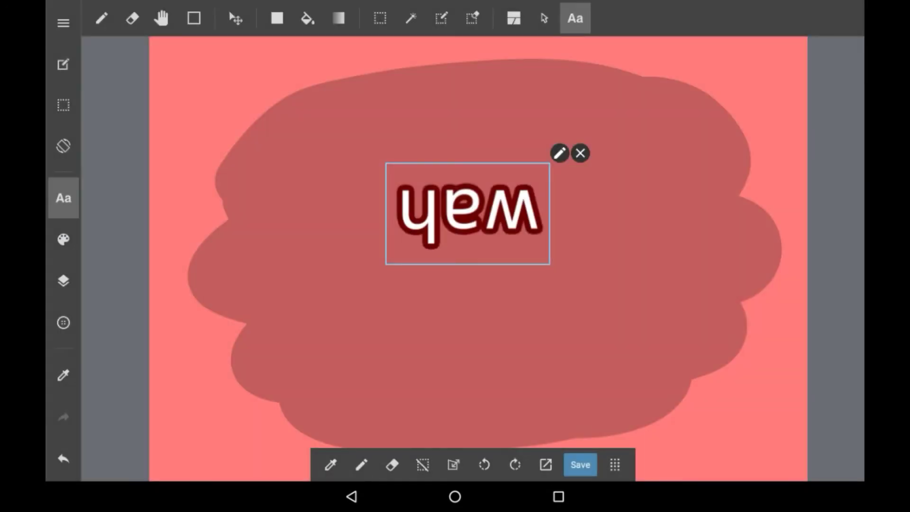
- Rotate the 'wah' text further to 270 degrees
left_click(559, 153)
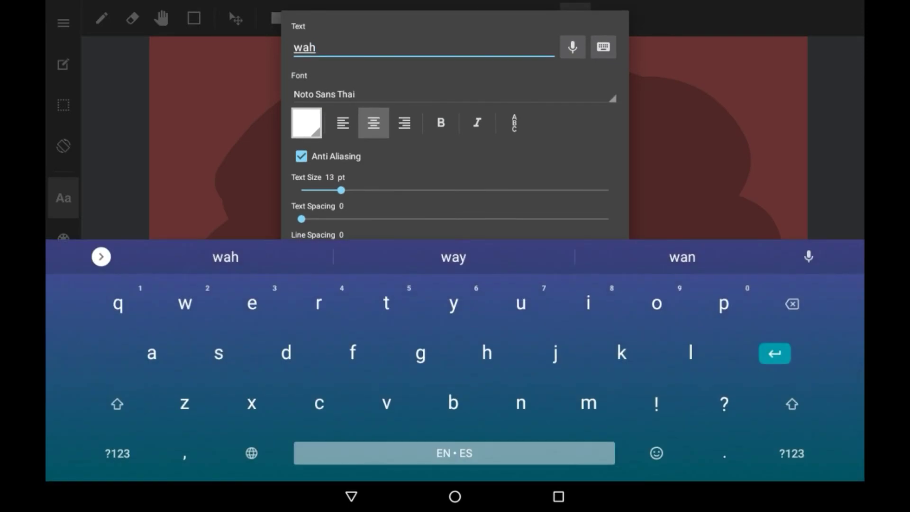
left_click(352, 496)
left_click(416, 317)
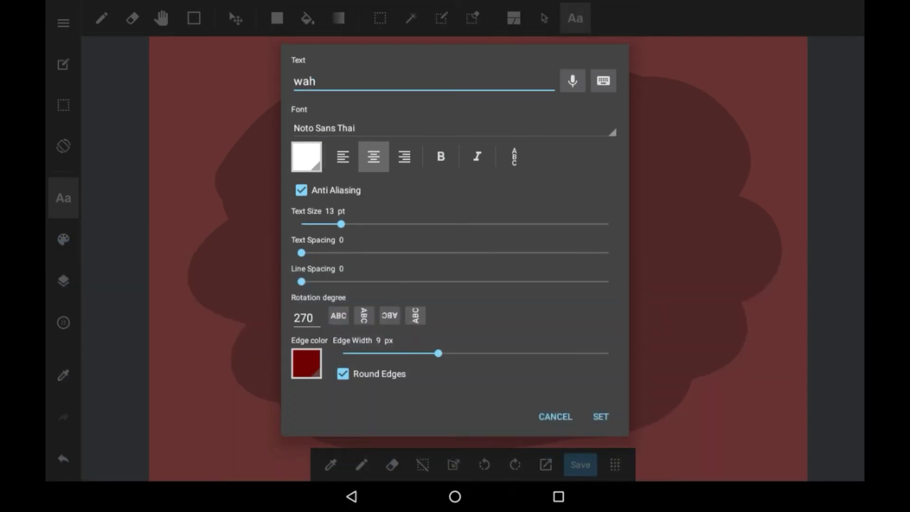
left_click(602, 416)
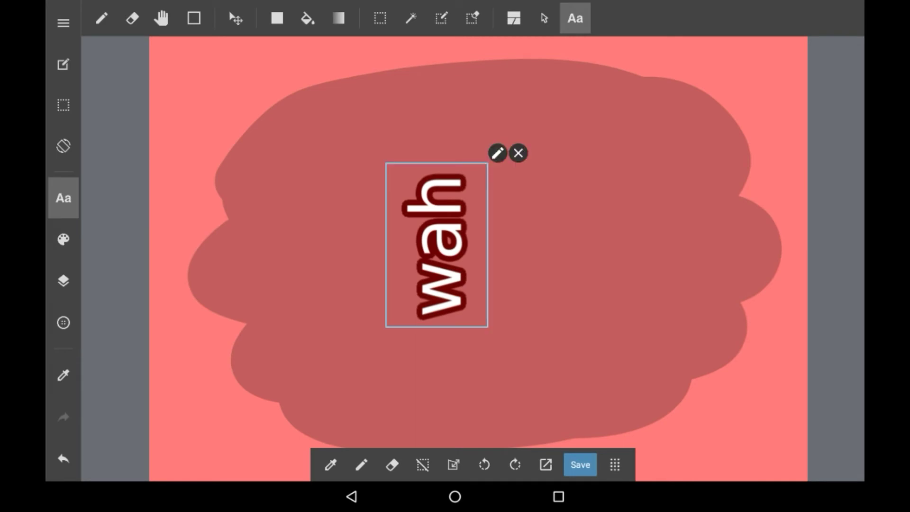
- Reset the 'wah' rotation to 0 degrees, then reopen its settings to clear the rotation value
left_click(497, 153)
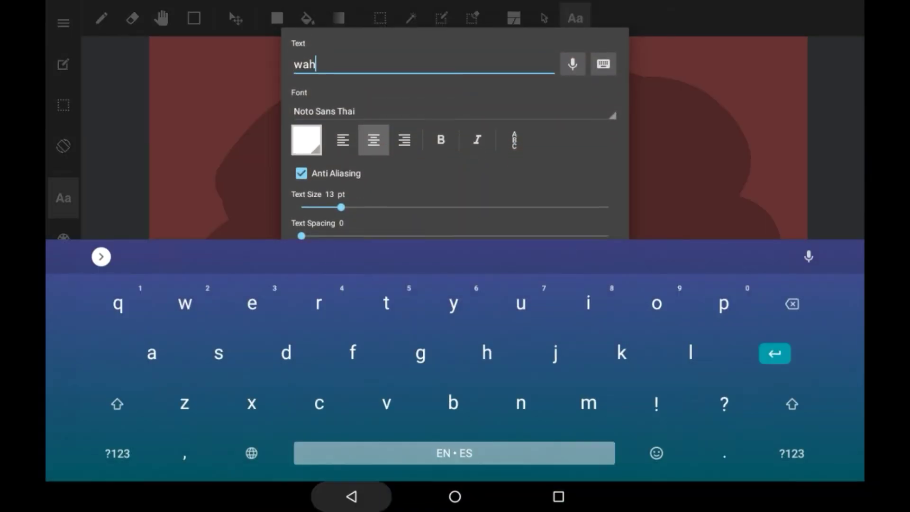
left_click(352, 496)
left_click(339, 316)
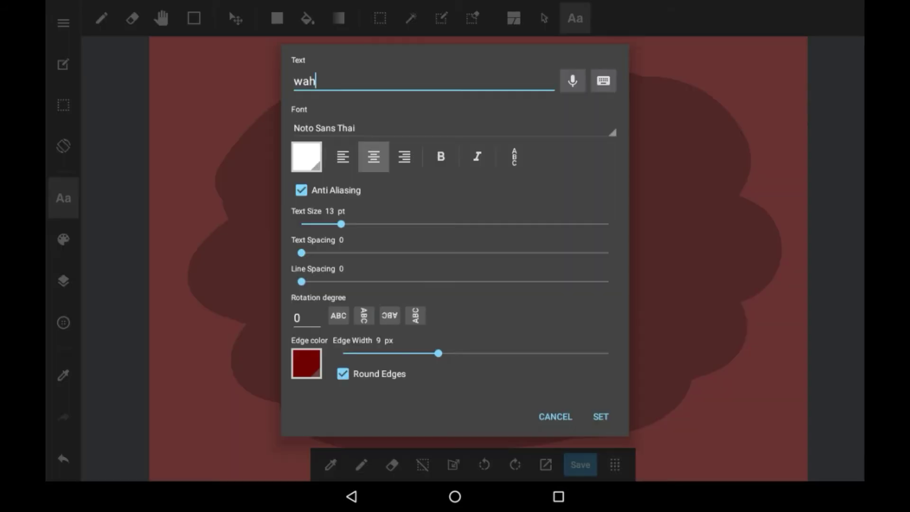
left_click(299, 320)
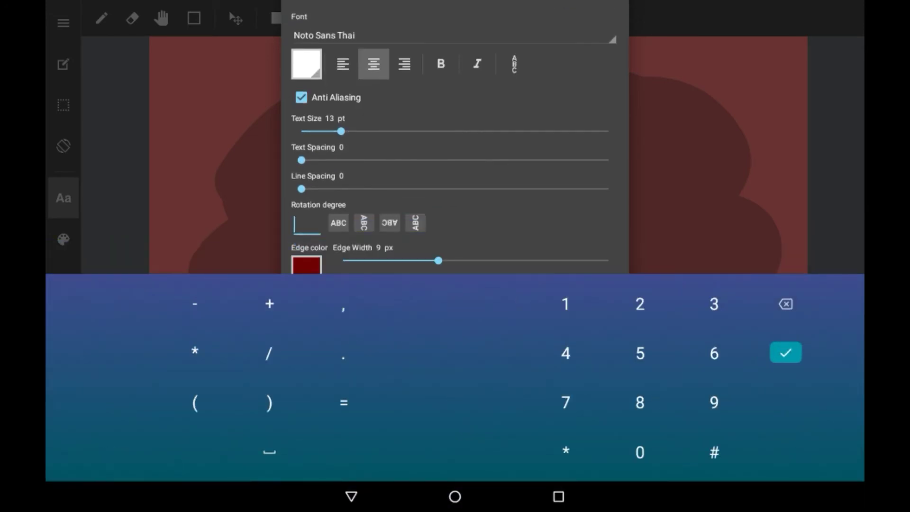
type("25")
- Tilt 'wah' 25 degrees and nudge it slightly left and down
left_click(351, 497)
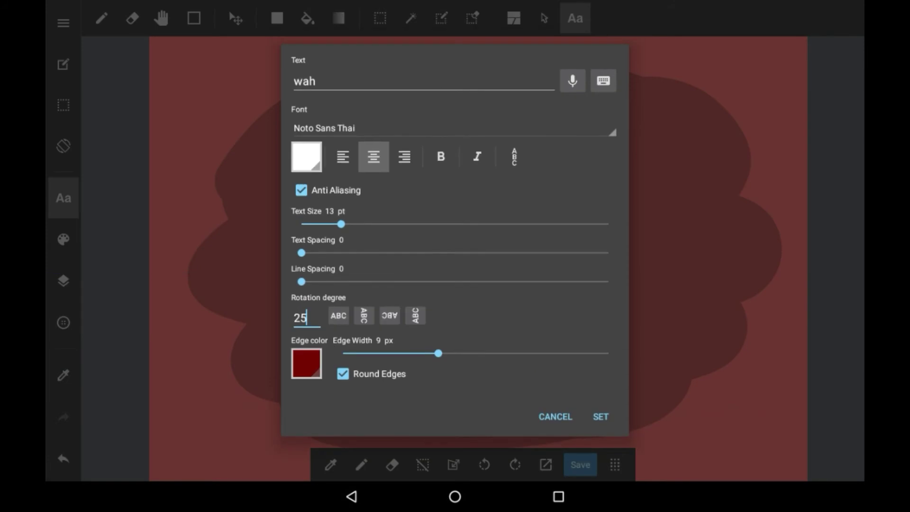
left_click(601, 417)
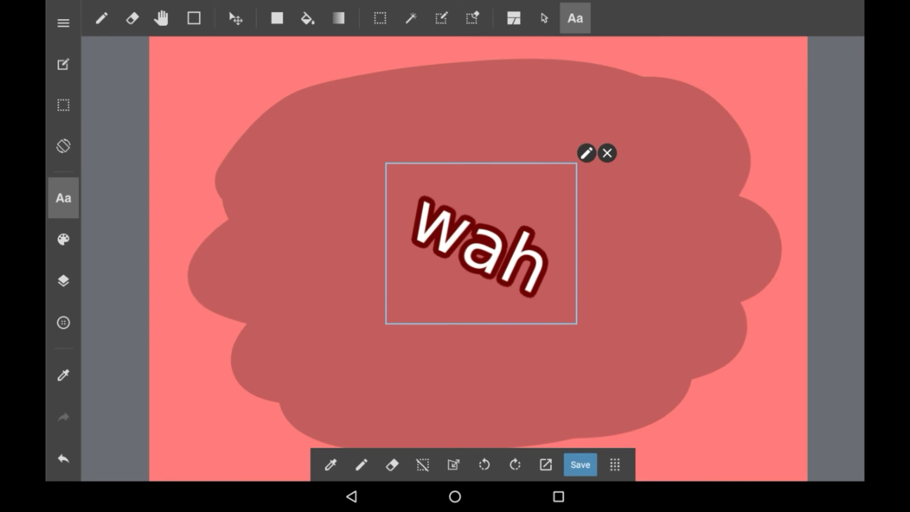
left_click_drag(482, 244, 445, 256)
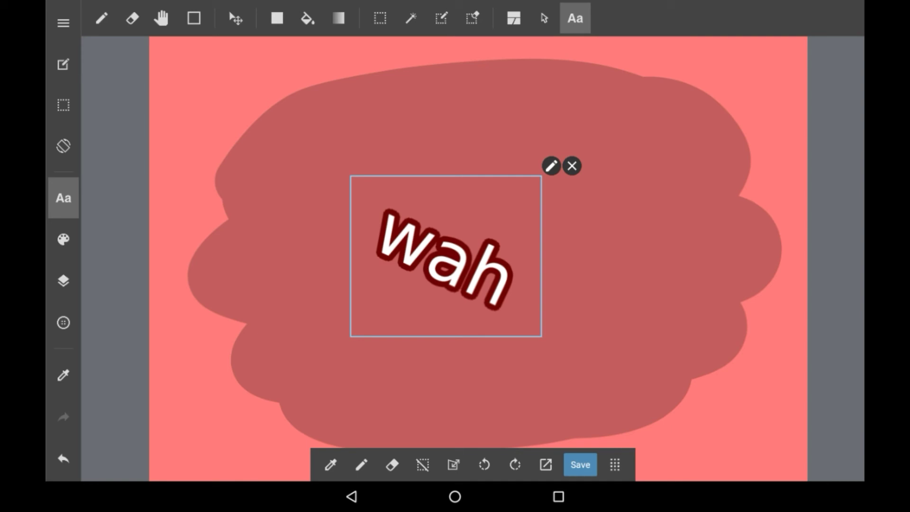
- Return 'wah' to 0 degrees rotation and move it slightly up and right
left_click(552, 166)
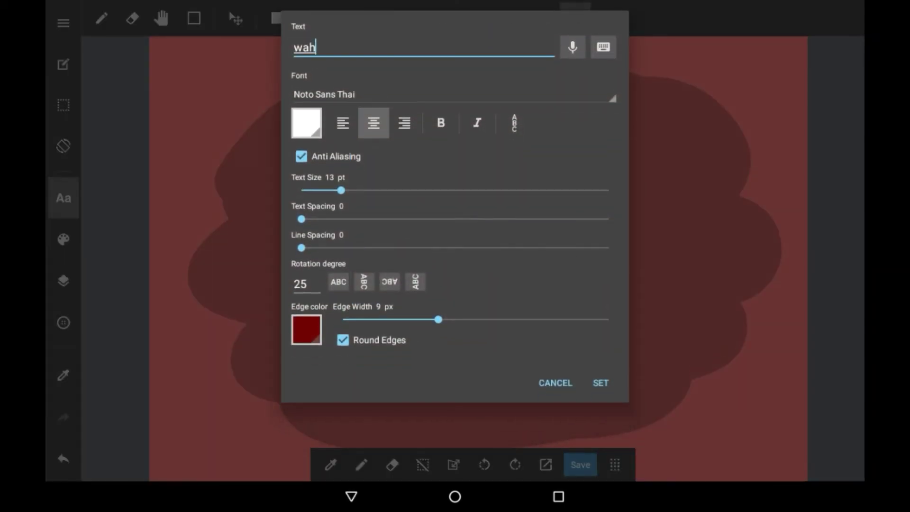
left_click(352, 497)
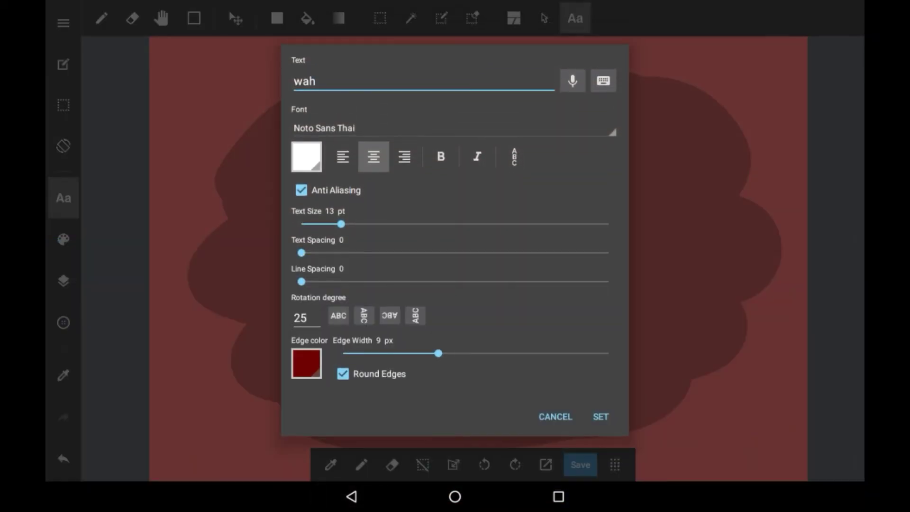
left_click(339, 316)
left_click(601, 417)
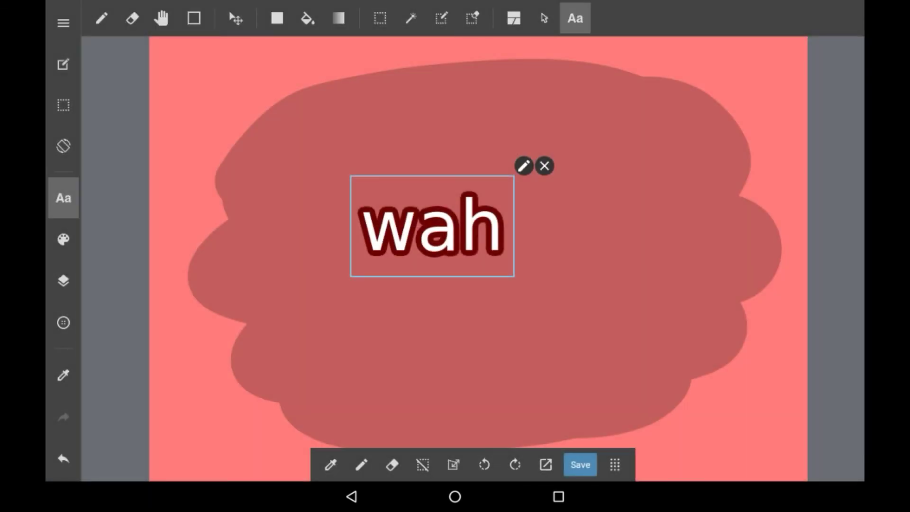
mouse_move(432, 226)
left_mouse_down()
mouse_move(569, 190)
mouse_move(466, 146)
mouse_move(423, 234)
mouse_move(522, 171)
mouse_move(462, 235)
left_mouse_up()
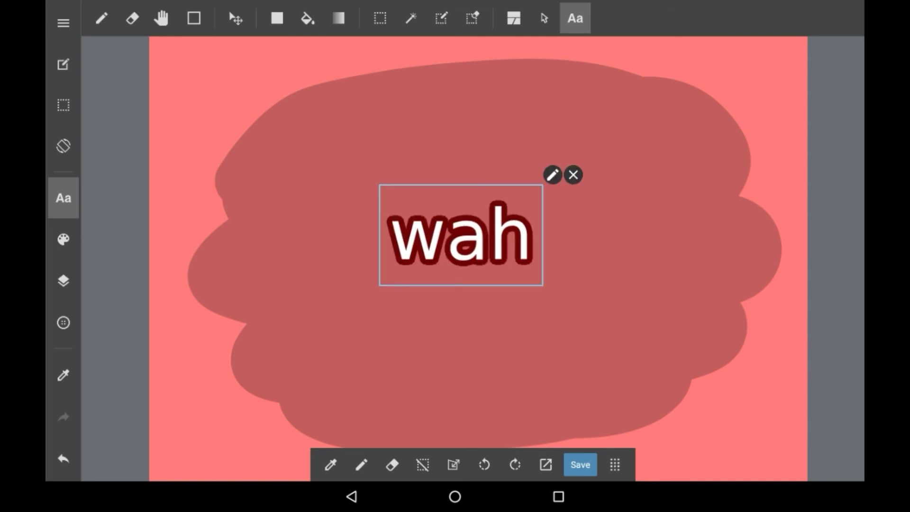